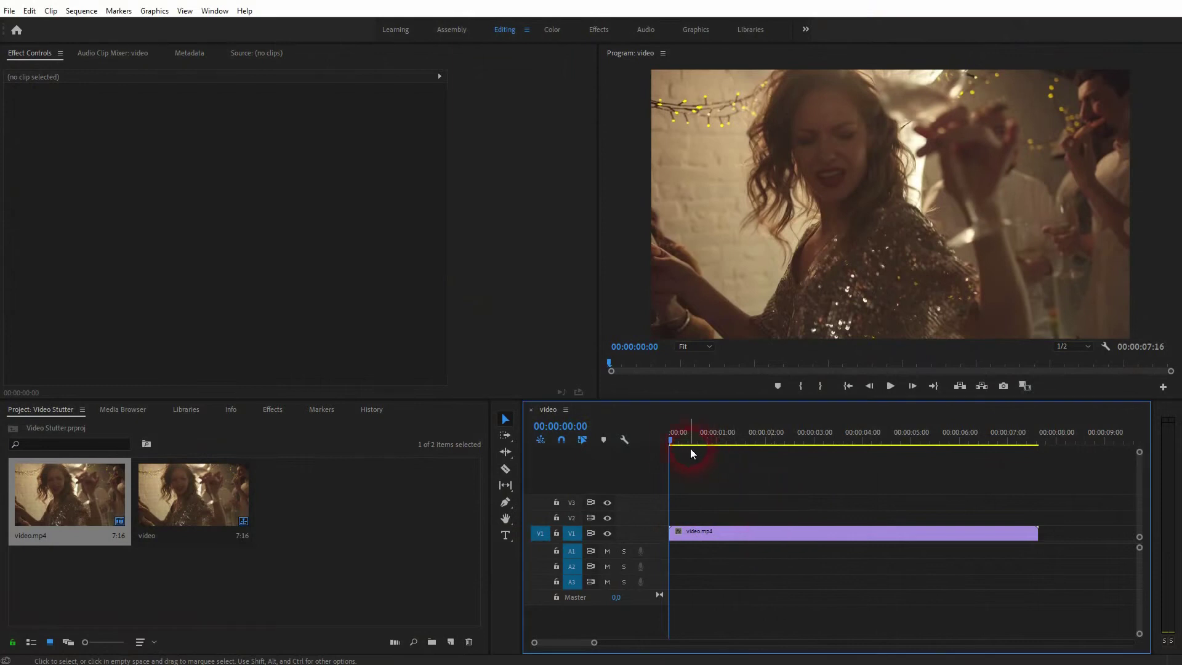
Drag the playhead about two seconds in, to roughly 00:00:01:19.
left_click_drag(689, 453, 754, 457)
Razor-cut the clip at 00:00:01:19 and 00:00:01:23, then zoom in on the cuts.
key("c")
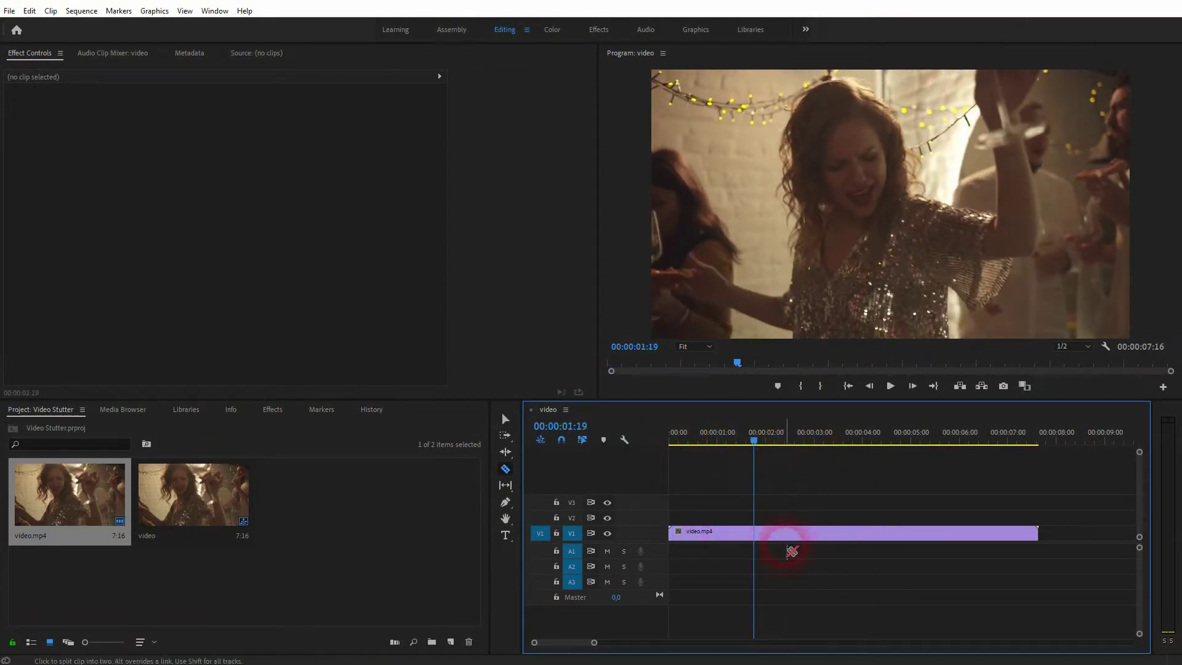
left_click(756, 536)
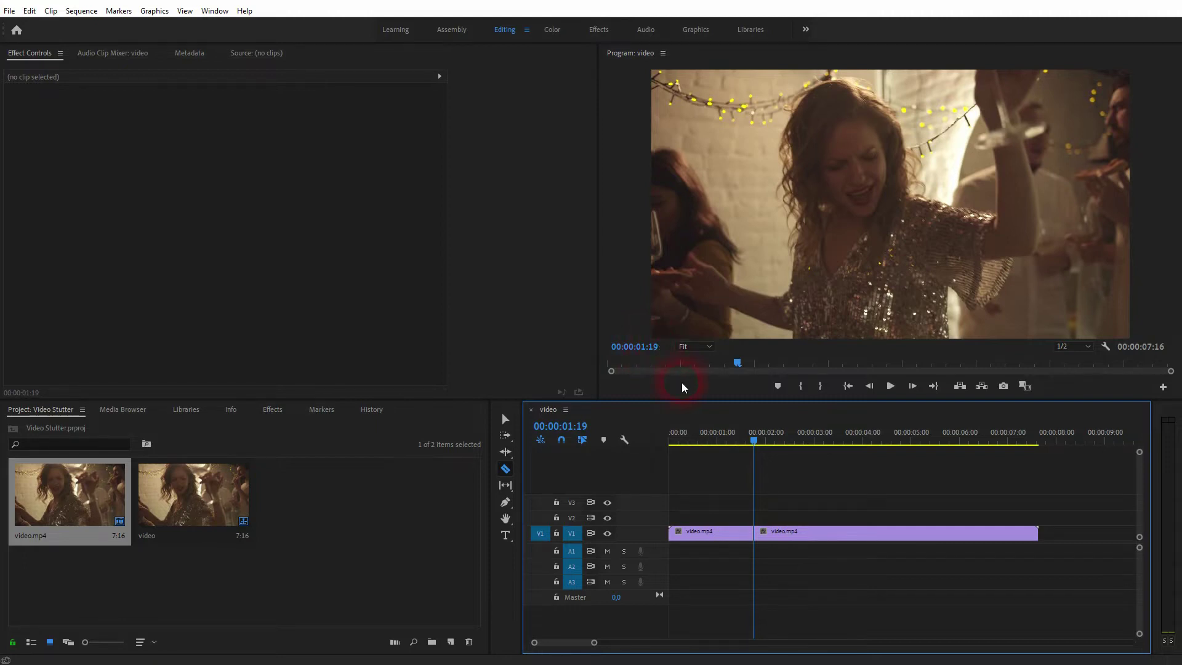
key("Right")
key("Right")
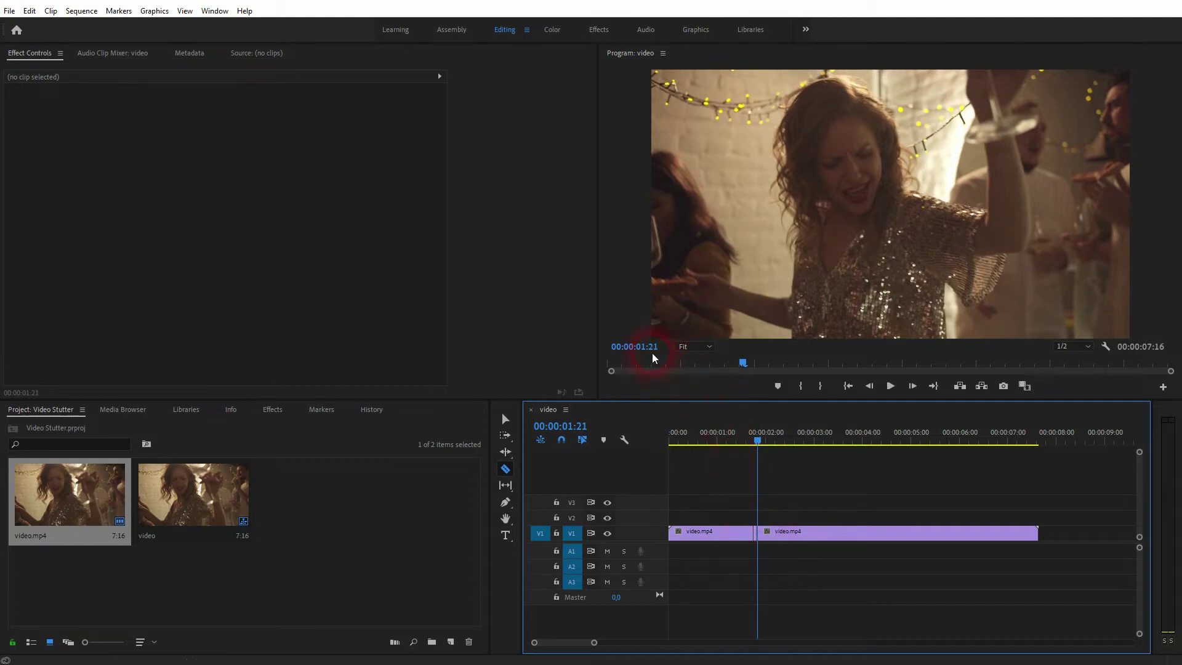
key("Right")
key("Right")
left_click(764, 533)
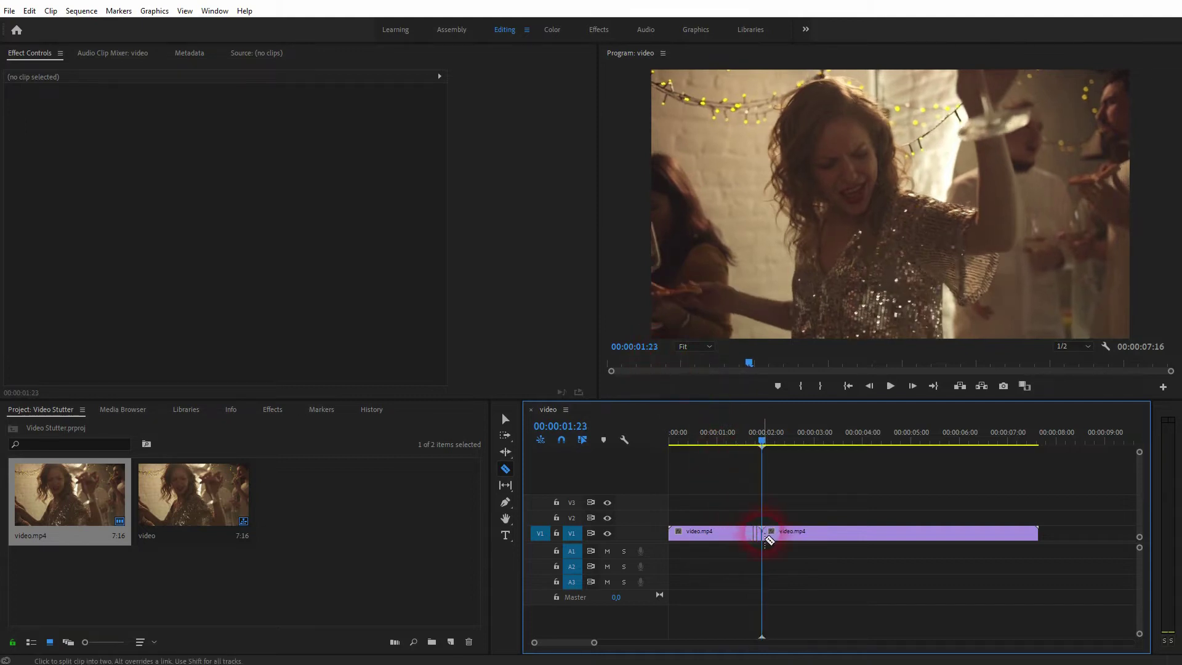
key("equal")
key("equal")
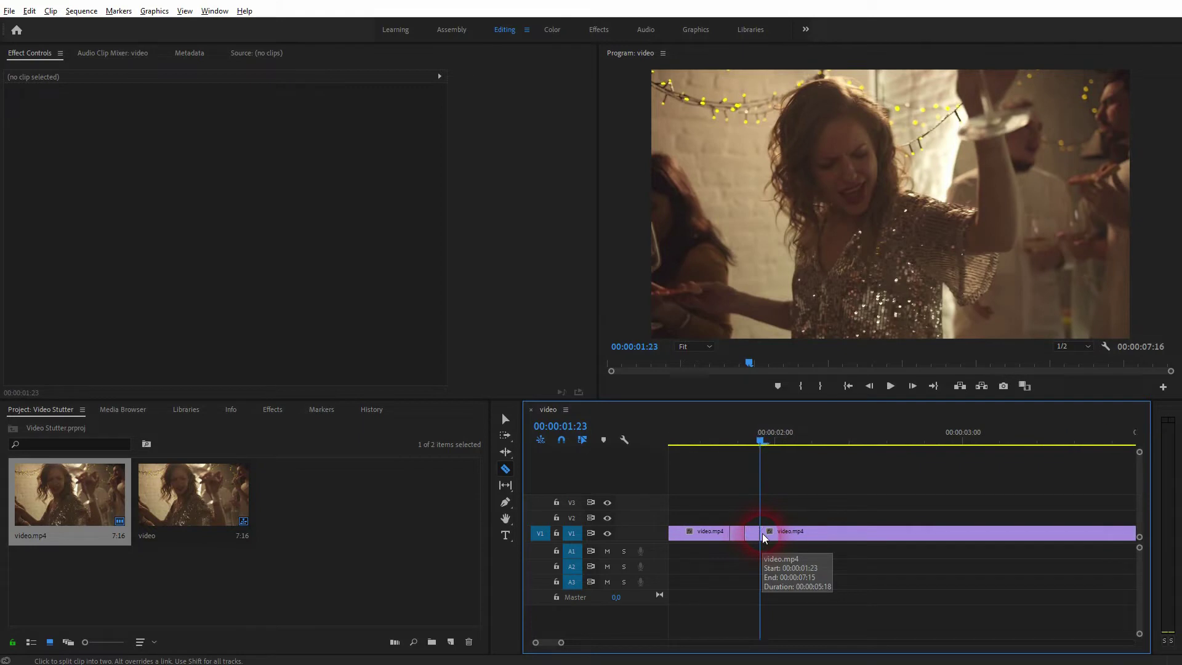
Move the remainder clip onto V2 further right and select the first two-frame piece.
key("v")
left_click_drag(780, 533, 831, 518)
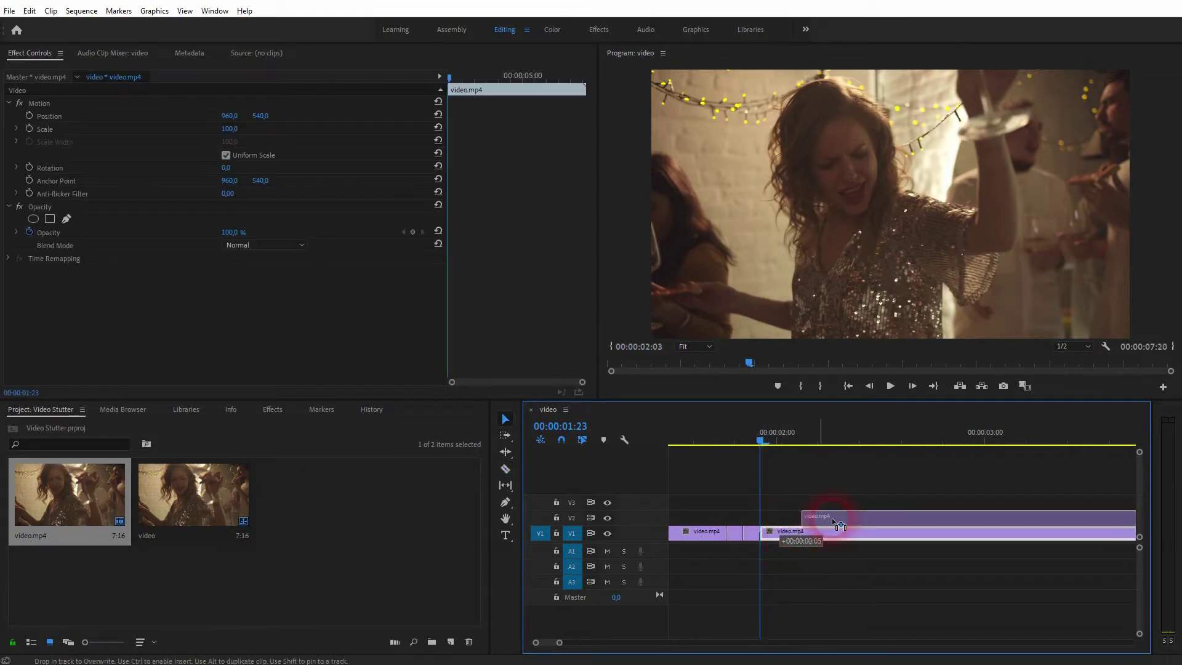
left_click(736, 533)
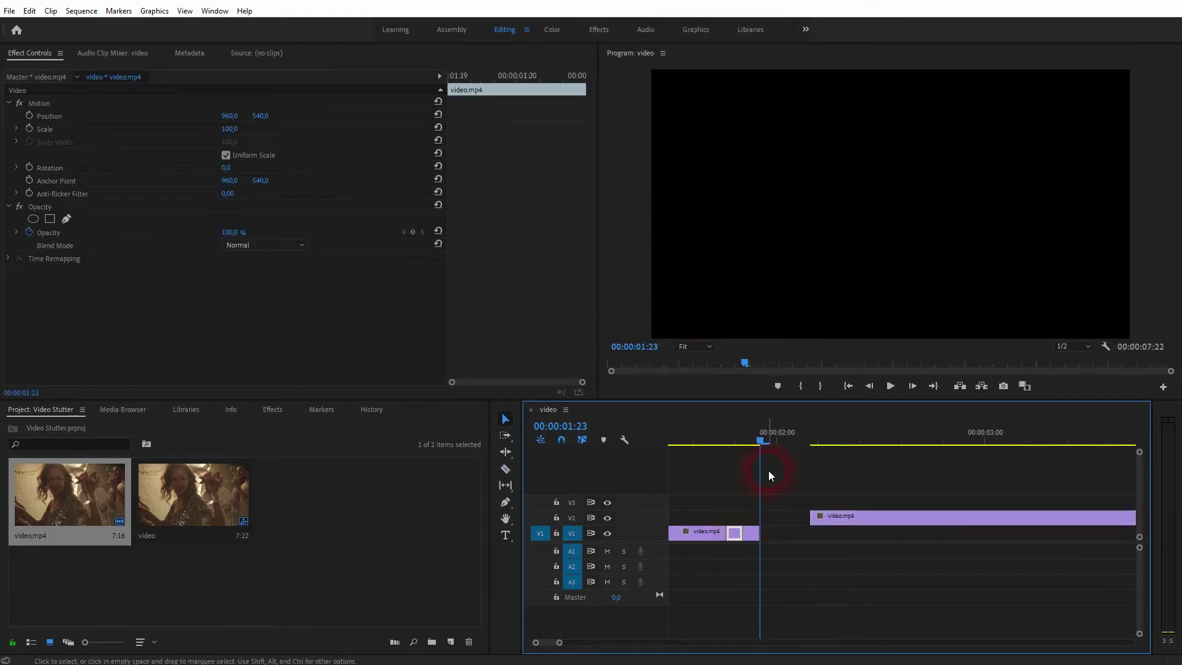
left_click_drag(759, 440, 759, 447)
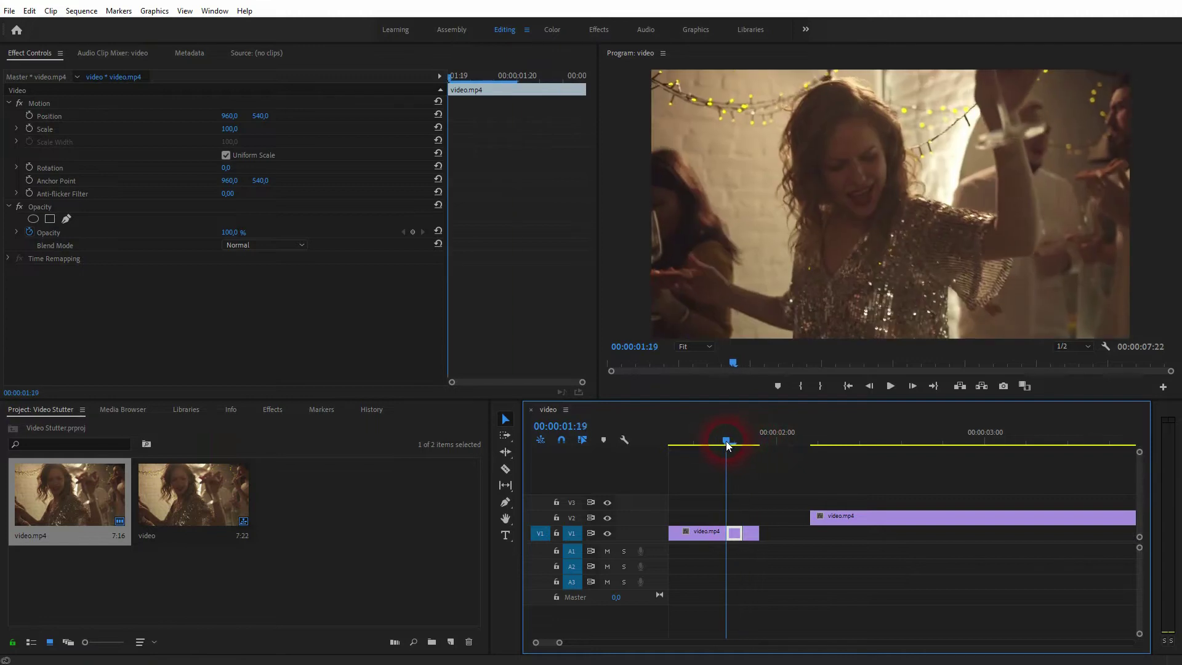
Duplicate both two-frame pieces repeatedly along V1, pushing the V2 clip further right.
left_click(750, 535, "shift")
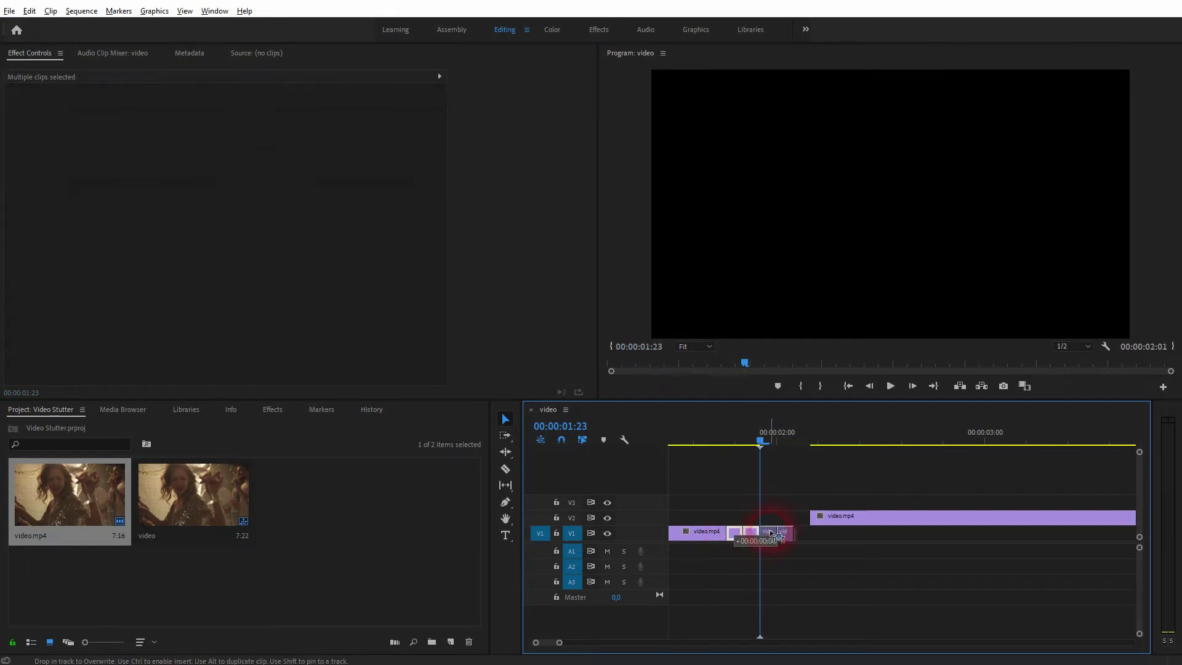
left_click_drag(738, 544, 904, 503)
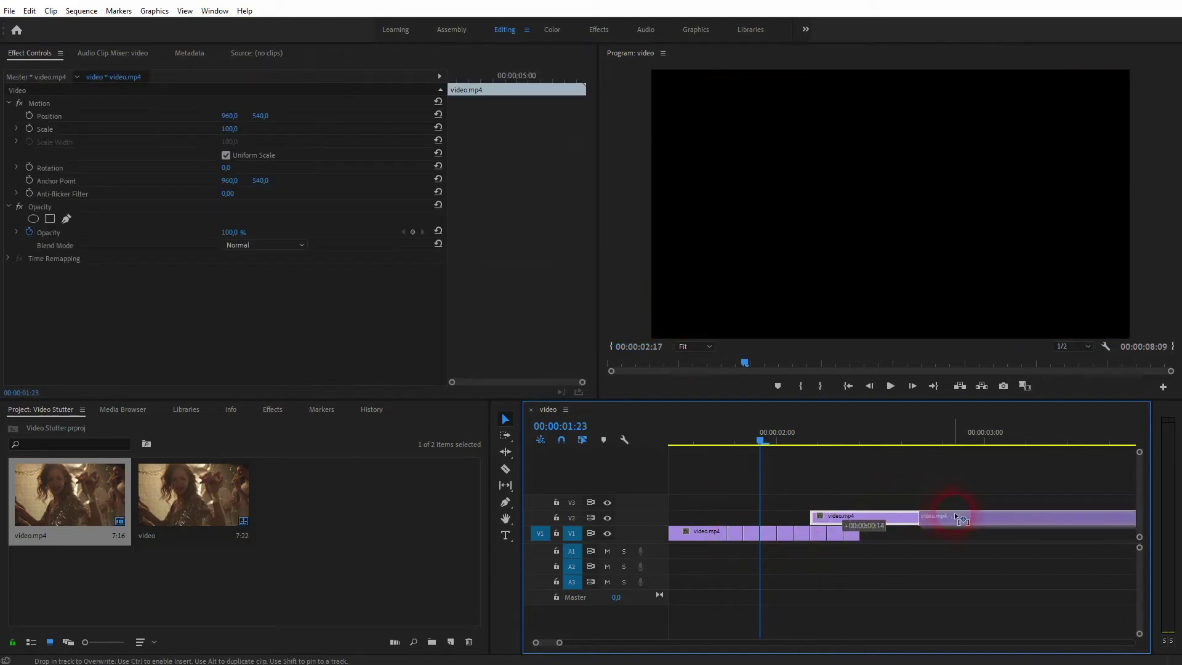
left_click_drag(904, 504, 983, 516)
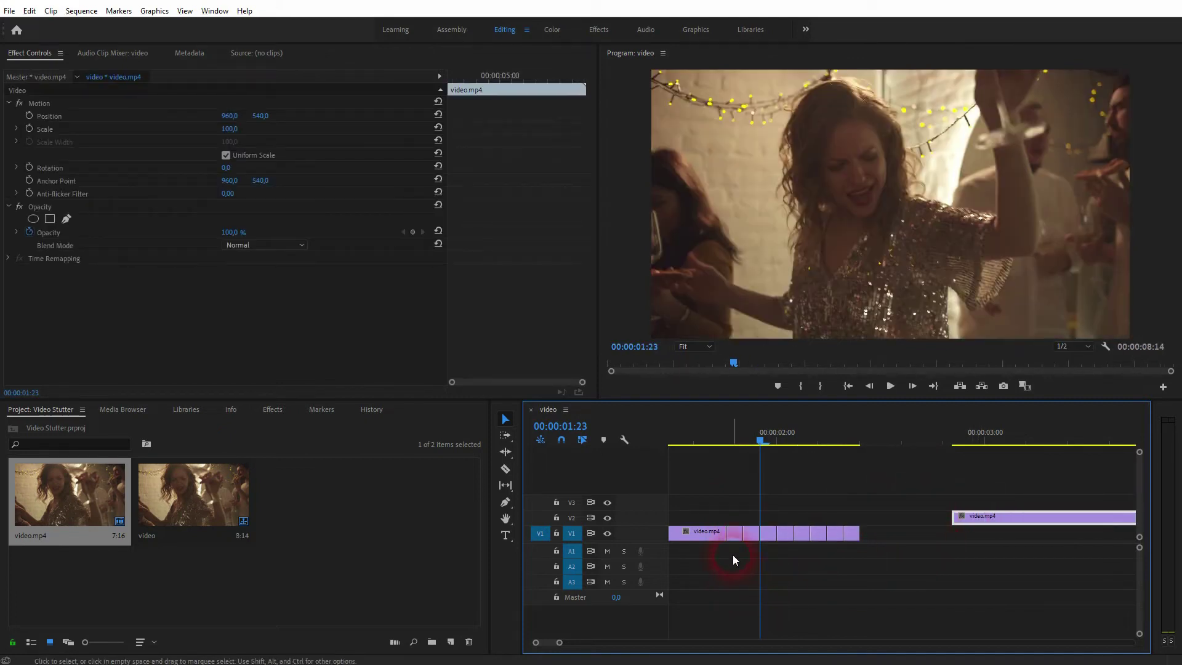
left_click_drag(732, 559, 874, 526)
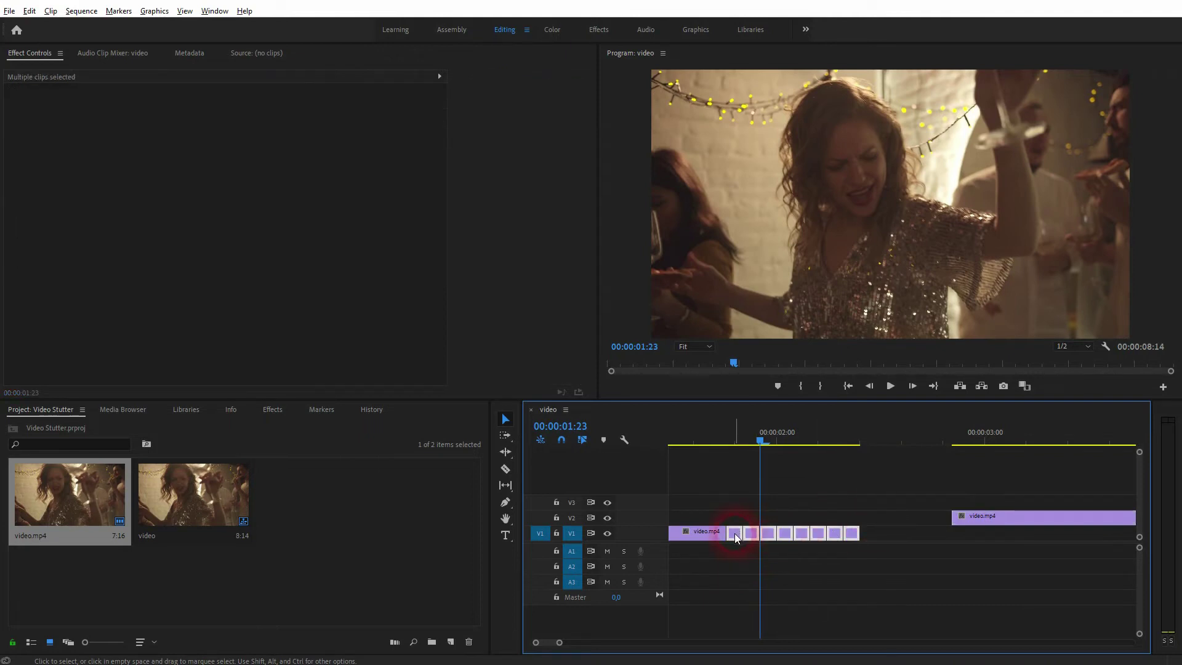
mouse_move(734, 535)
left_mouse_down()
mouse_move(983, 518)
mouse_move(973, 536)
left_mouse_up()
Preview the stutter, then delete the extra short piece near 00:00:03:00.
key("minus")
key("minus")
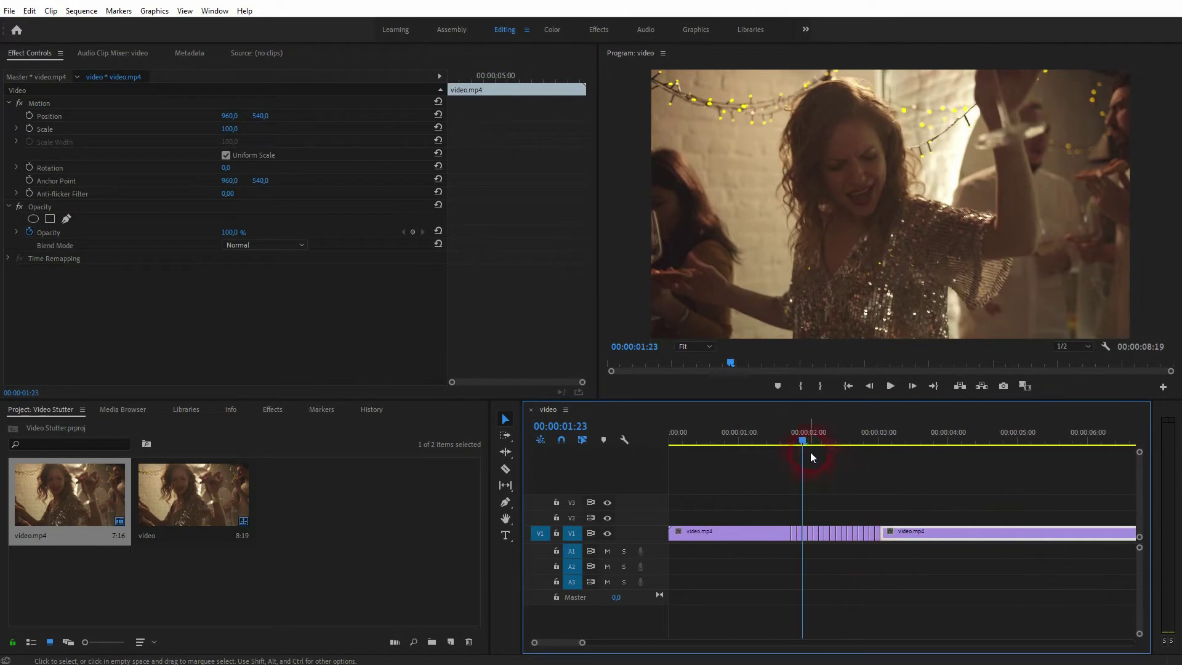
left_click_drag(810, 456, 766, 450)
key("space")
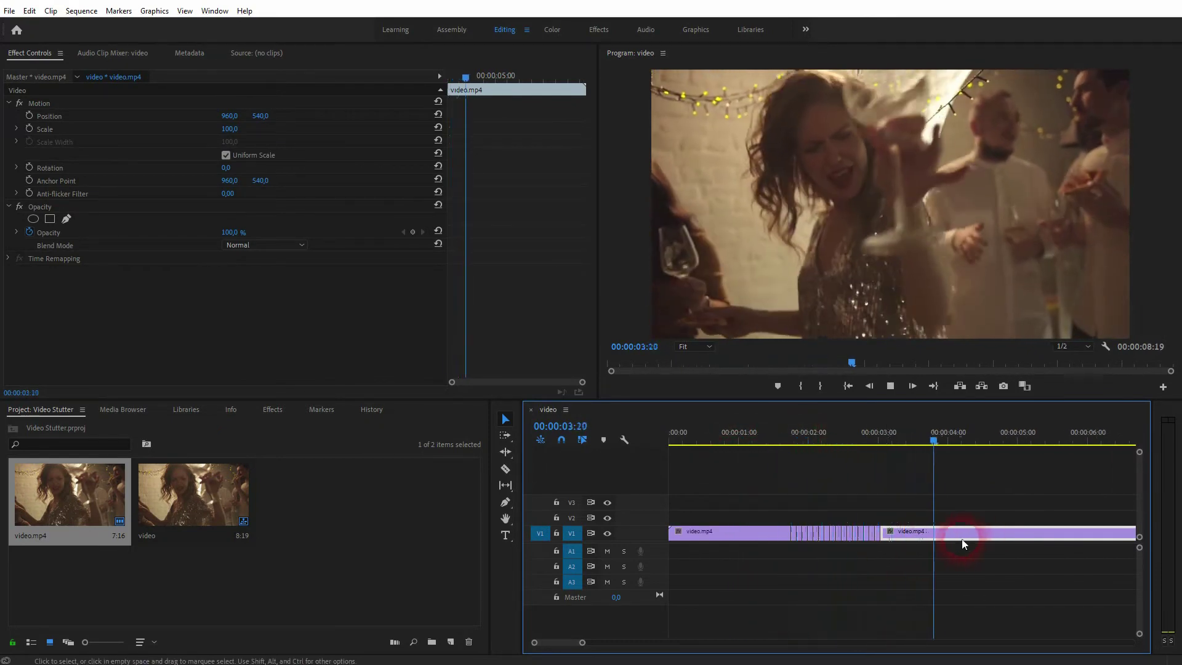
key("space")
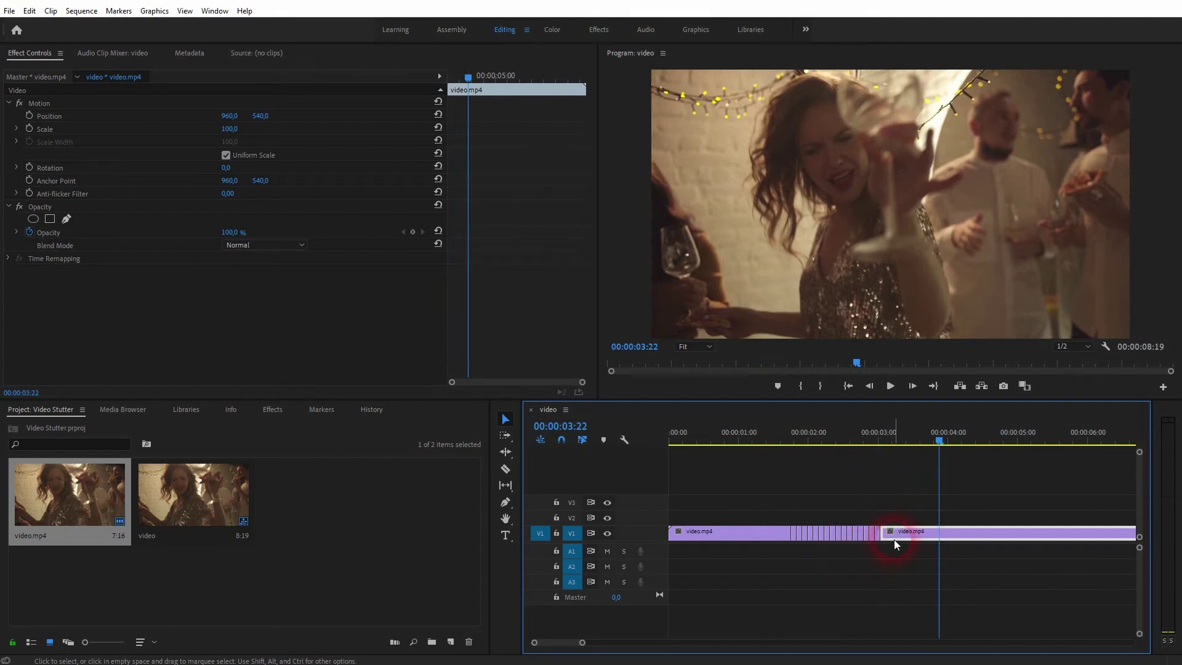
scroll(910, 488, "up", 3)
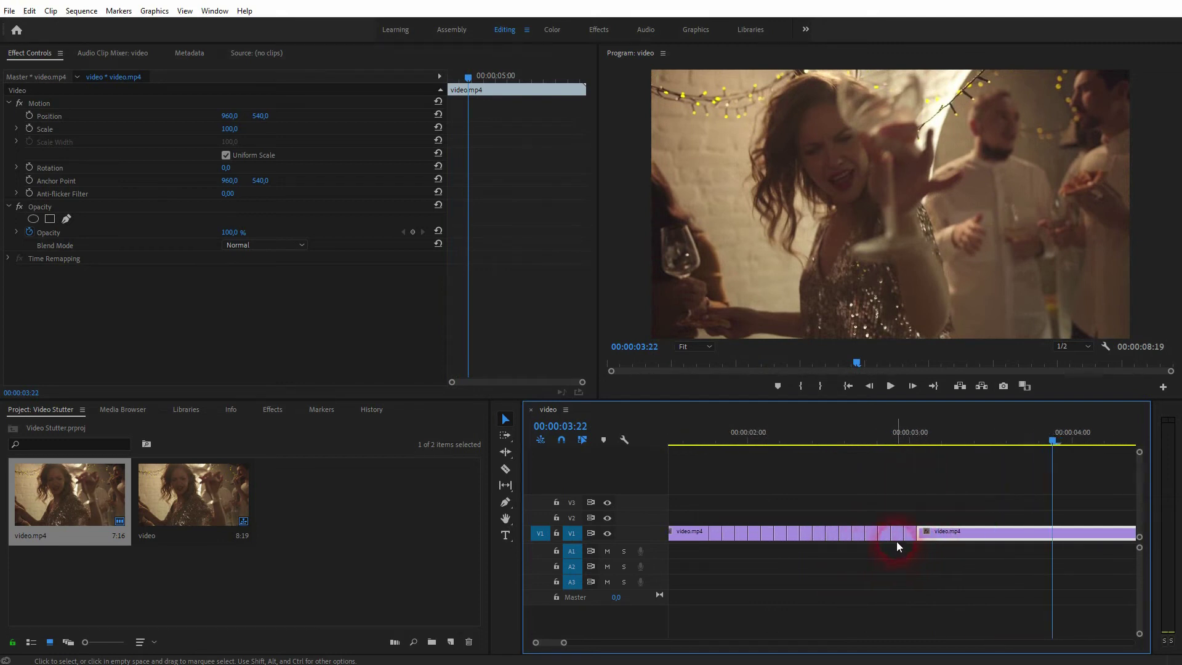
left_click(904, 533)
key("Delete")
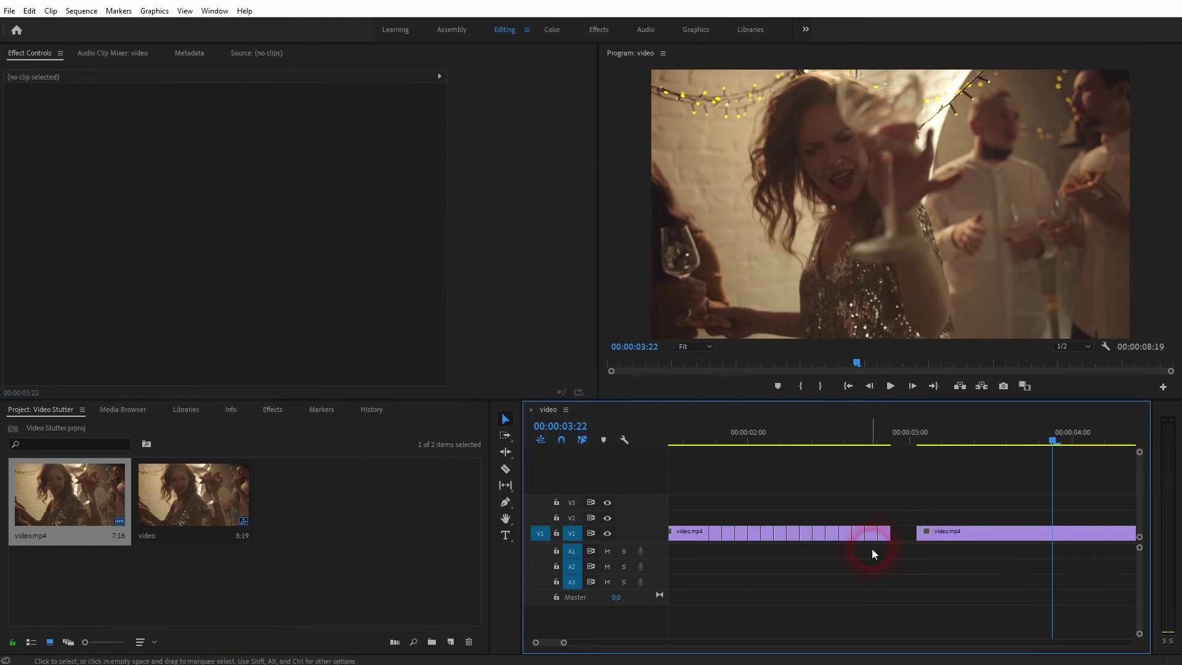
Slide the remaining clip left into the gap and preview the edit.
left_click_drag(926, 533, 864, 541)
left_click(677, 446)
scroll(675, 449, "down", 3)
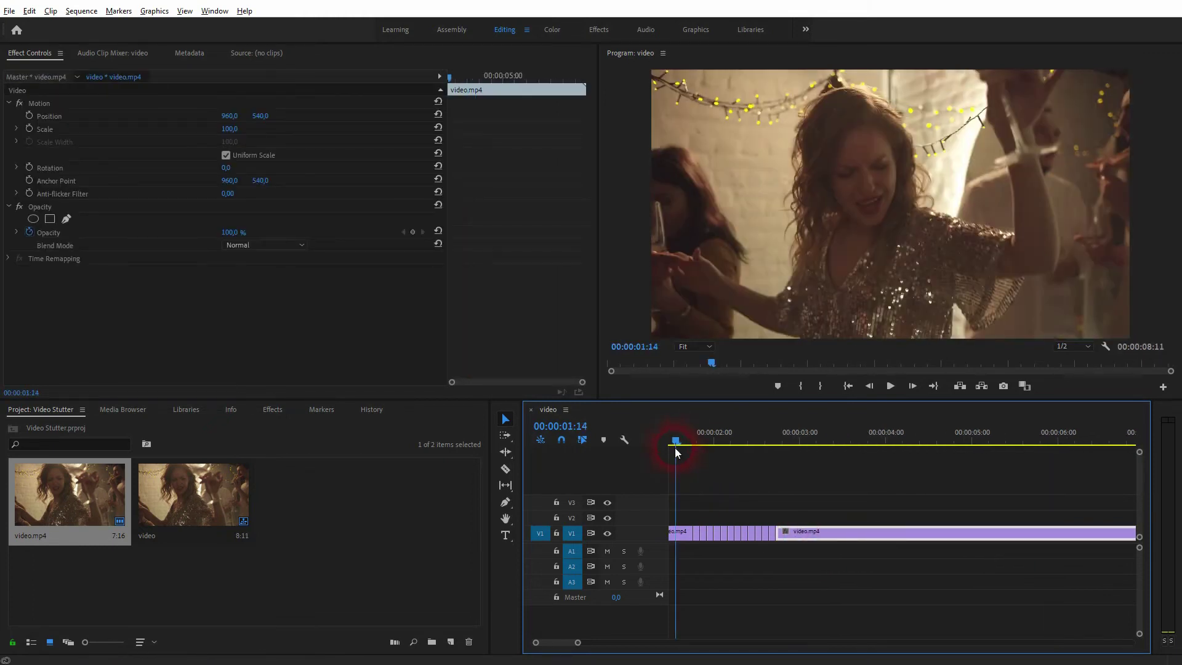
scroll(687, 461, "up", 2)
scroll(716, 467, "up", 2)
left_click(724, 445)
key("space")
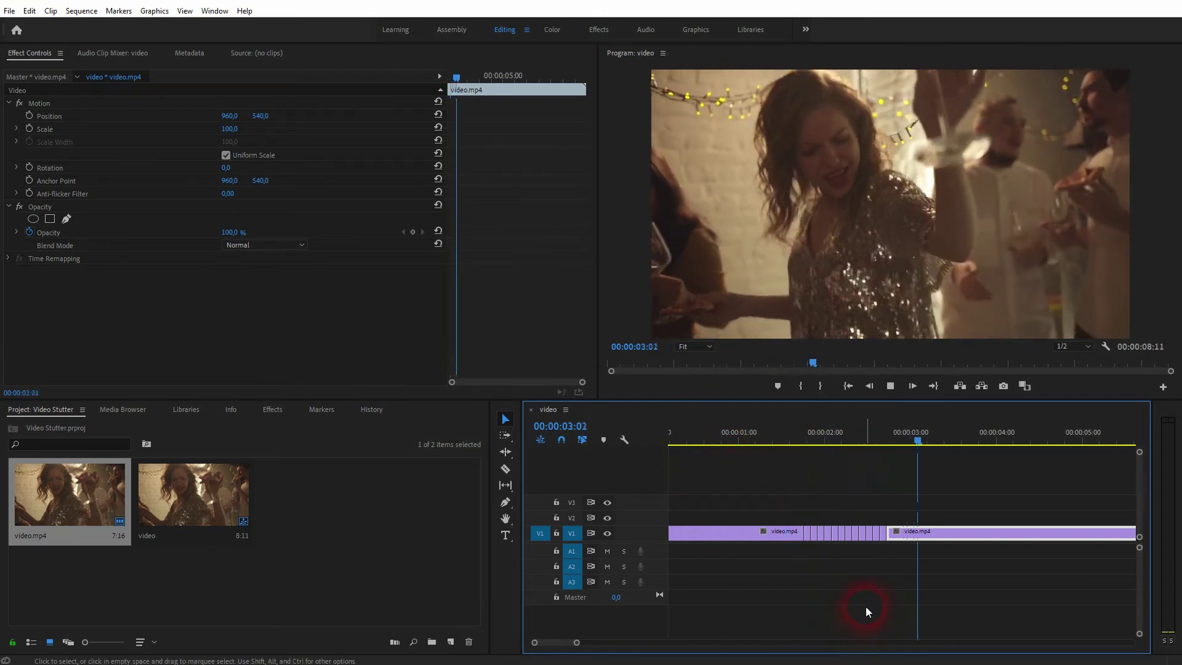
key("space")
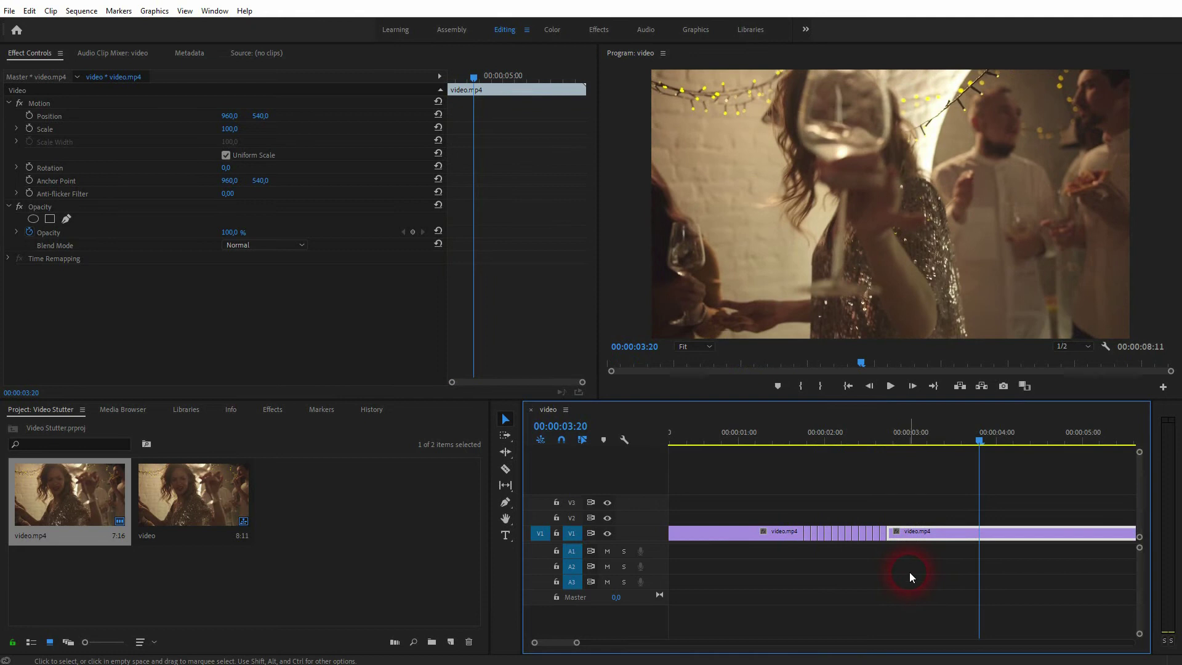
Nudge the remaining clip onto the edit point and preview from about two seconds.
left_click(882, 533)
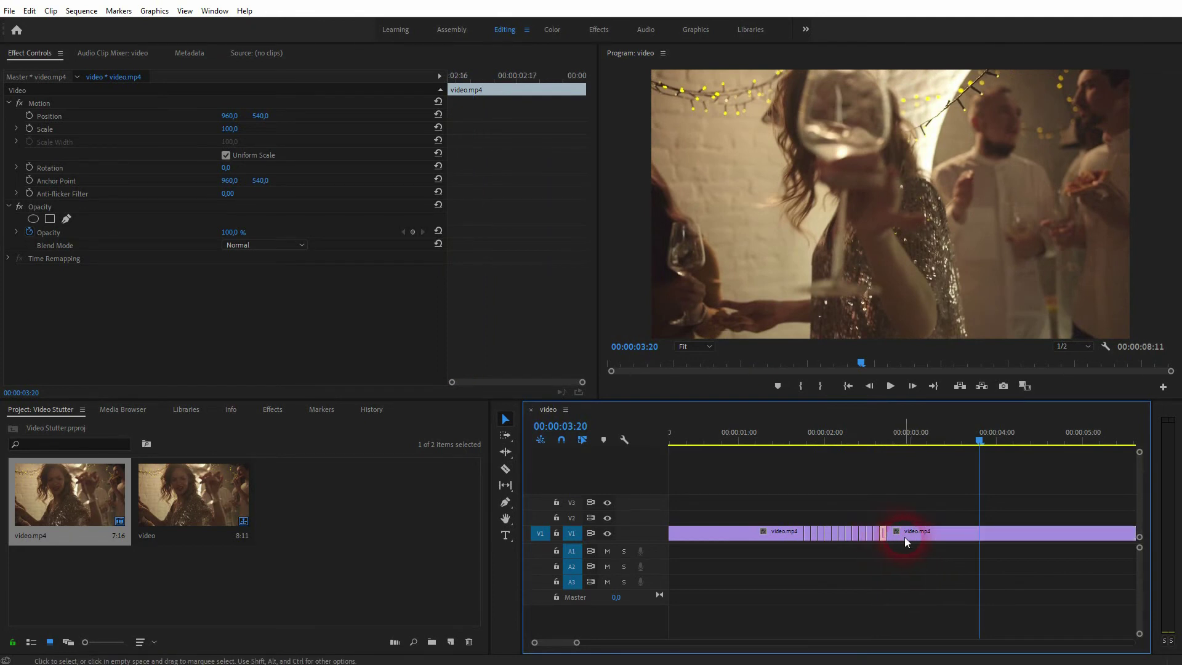
left_click_drag(904, 538, 898, 538)
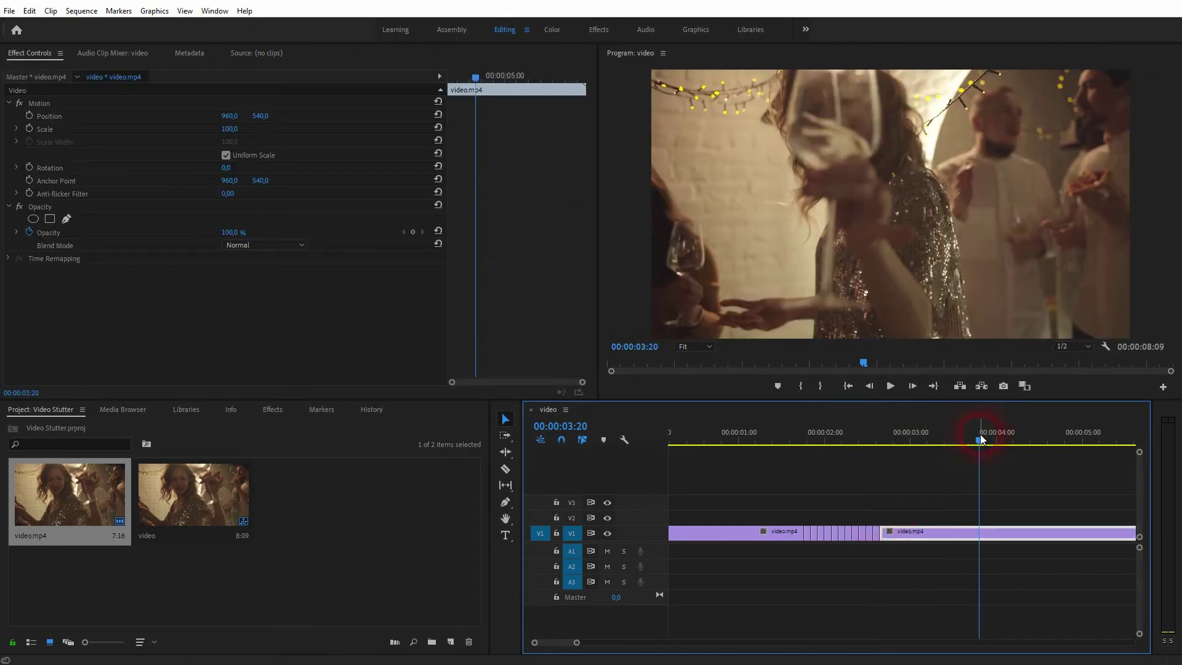
left_click_drag(981, 439, 784, 463)
key("space")
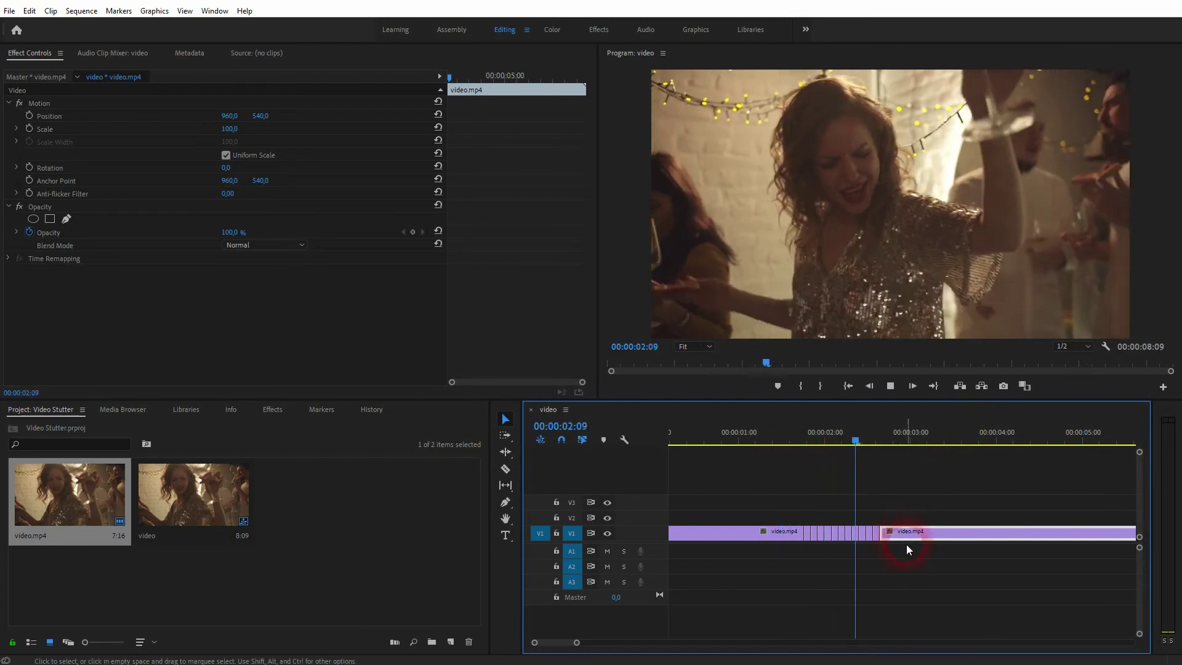
key("space")
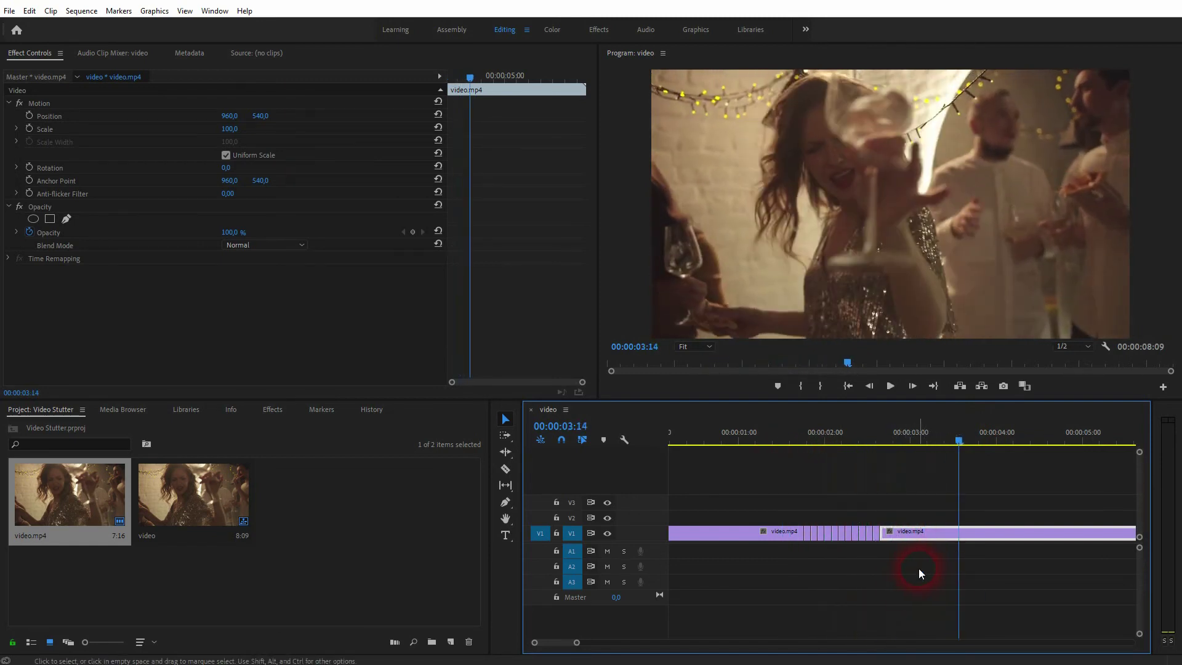